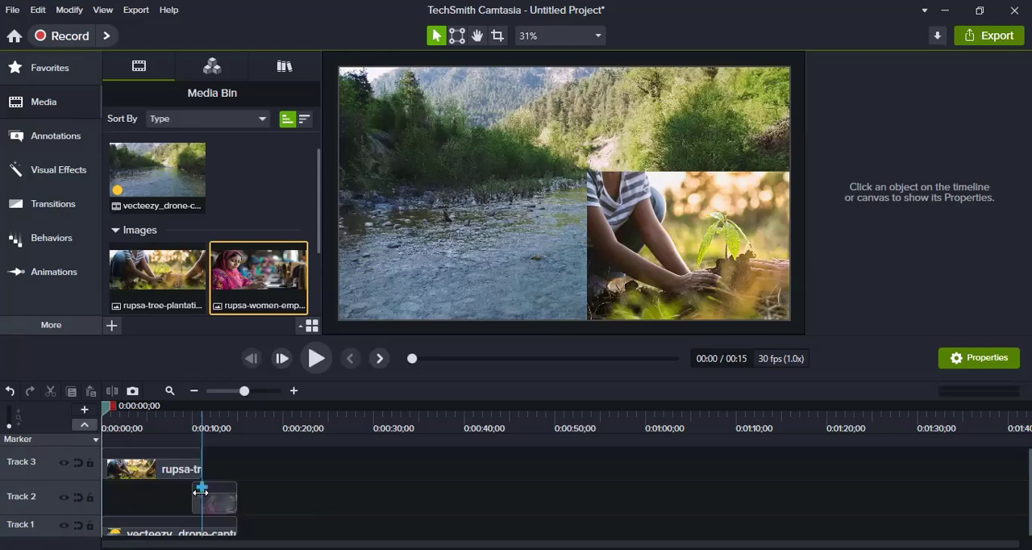
Move the tree-plantation image to the lower left of the canvas and shorten its Track 3 clip to about 7 seconds.
{"action": "left_click", "coordinate": [163, 475]}
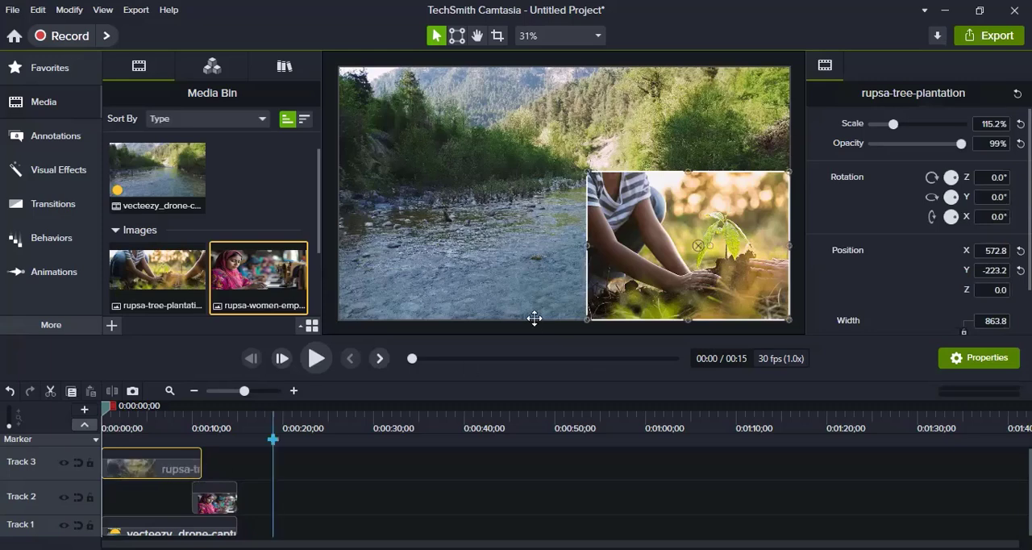
{"action": "left_click_drag", "start_coordinate": [647, 261], "coordinate": [423, 253]}
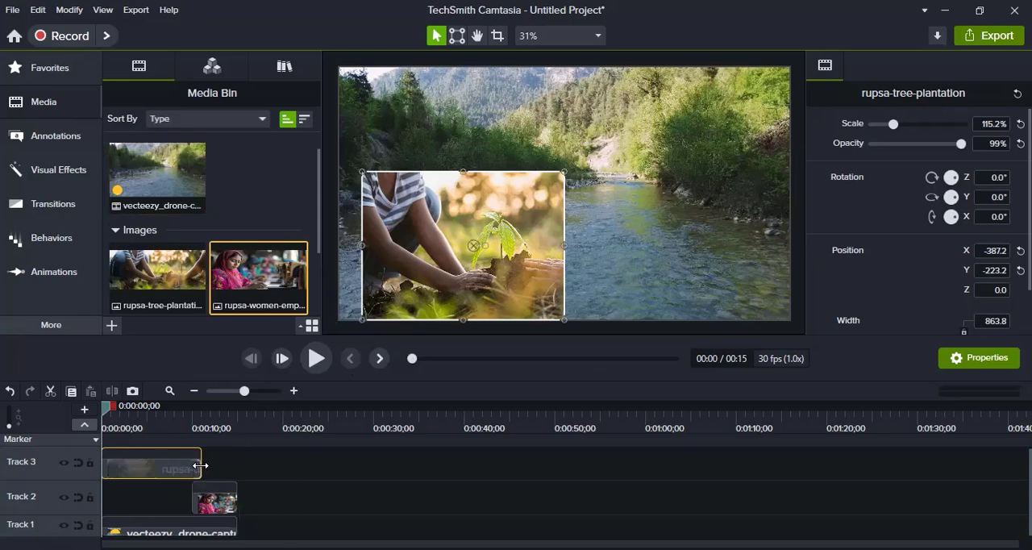
{"action": "left_click_drag", "start_coordinate": [201, 465], "coordinate": [166, 474]}
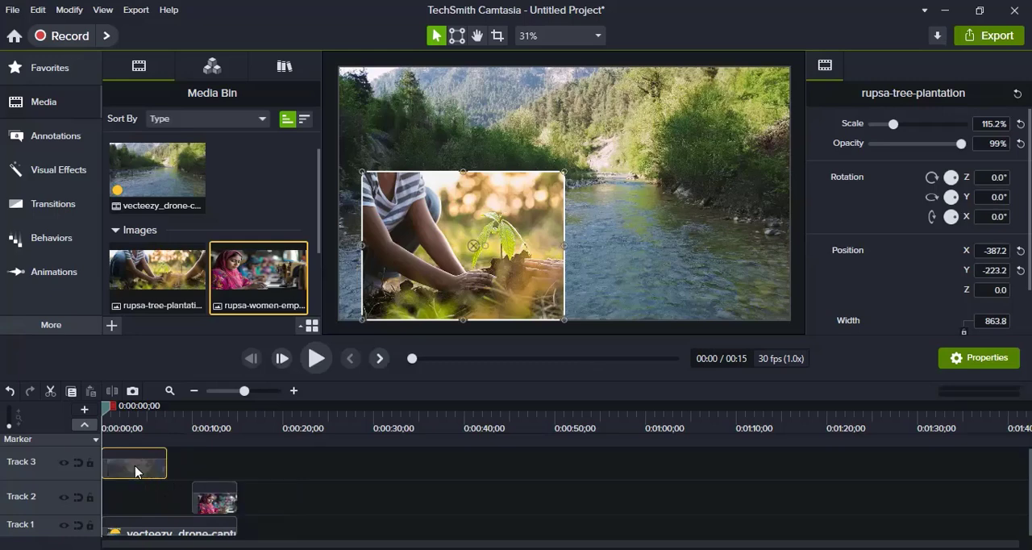
Move the women-empowerment image to the lower right of the canvas and extend its Track 2 clip back to the tree-plantation clip's end.
{"action": "left_click", "coordinate": [208, 504]}
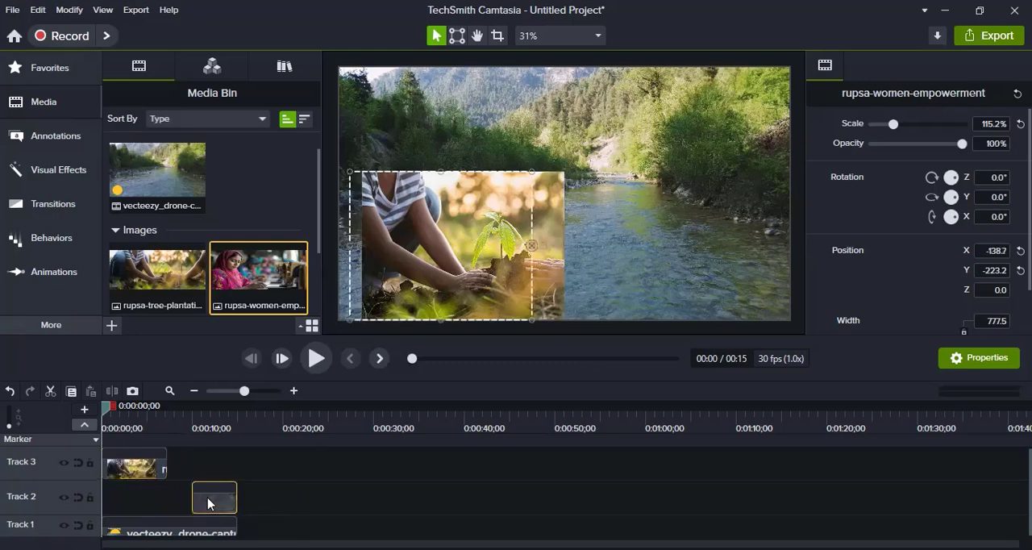
{"action": "double_click", "coordinate": [208, 504]}
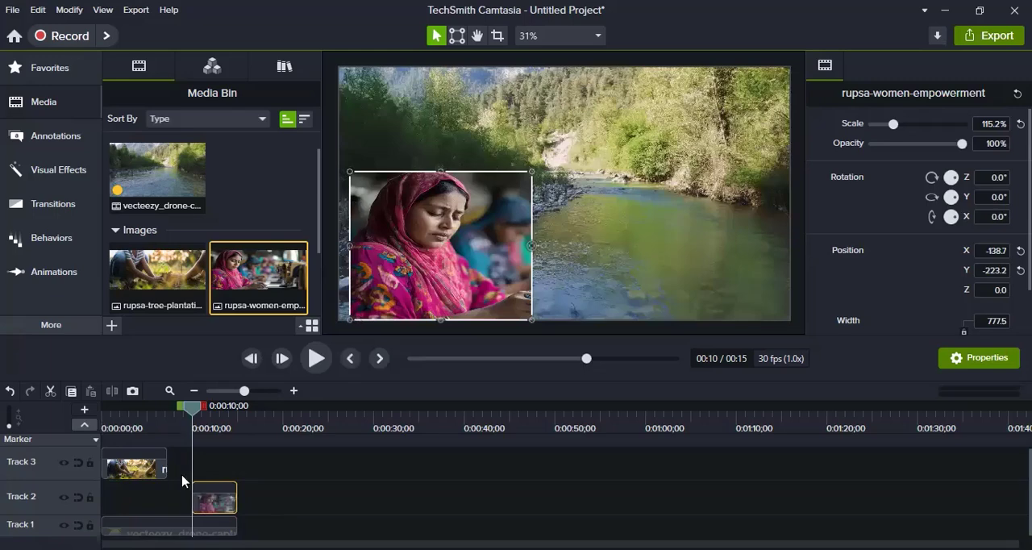
{"action": "left_click", "coordinate": [134, 421]}
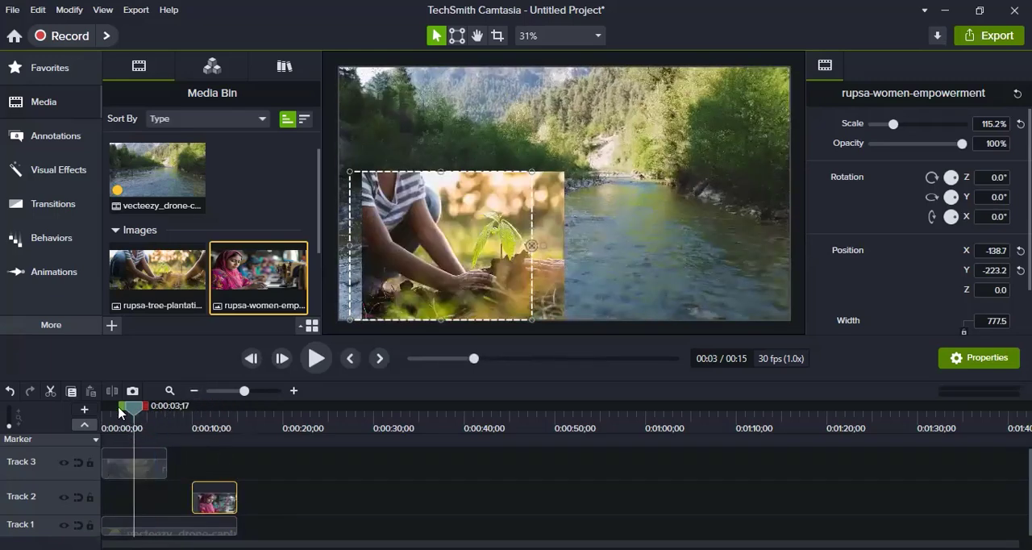
{"action": "left_click_drag", "start_coordinate": [132, 412], "coordinate": [201, 415]}
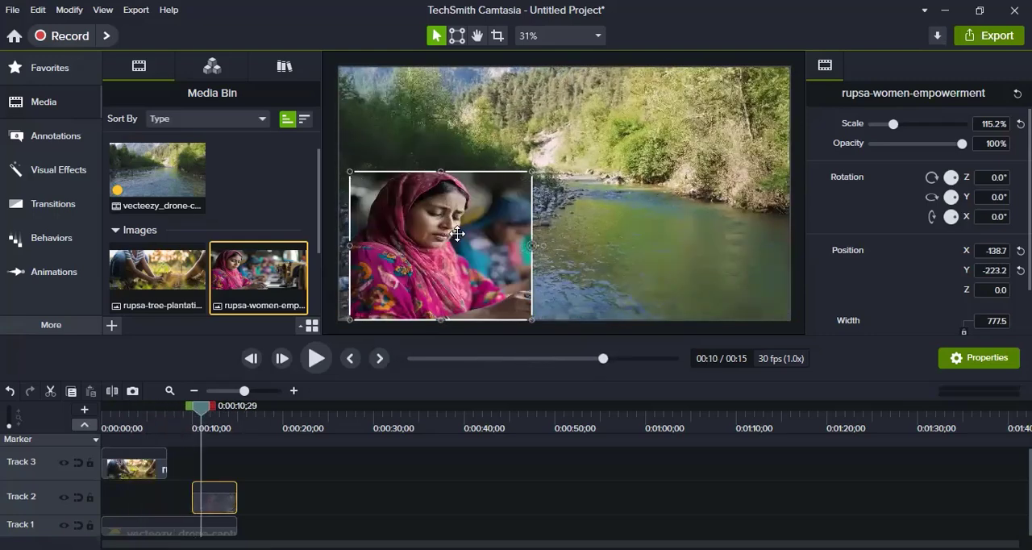
{"action": "left_click_drag", "start_coordinate": [458, 234], "coordinate": [656, 231]}
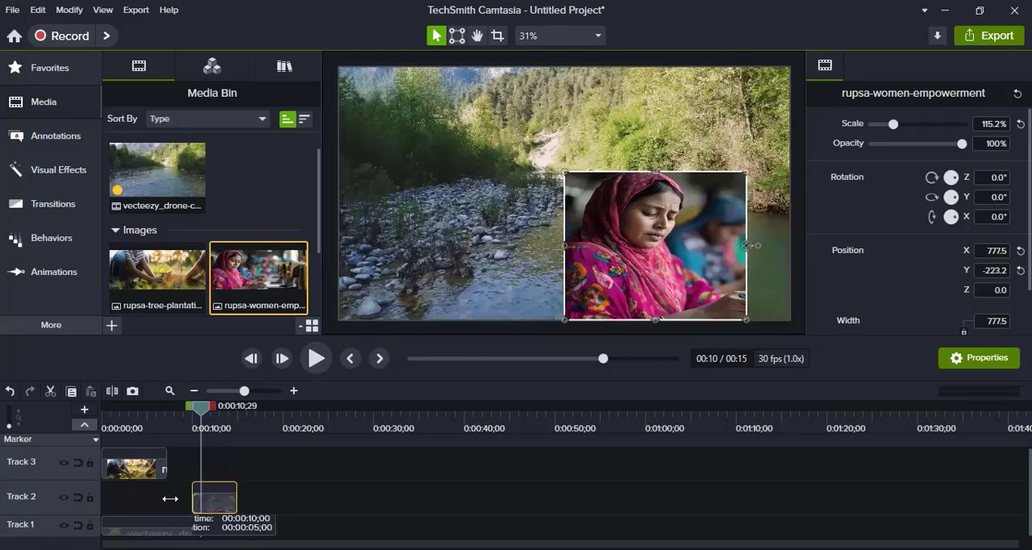
{"action": "left_click_drag", "start_coordinate": [170, 498], "coordinate": [167, 498]}
{"action": "left_click", "coordinate": [298, 508]}
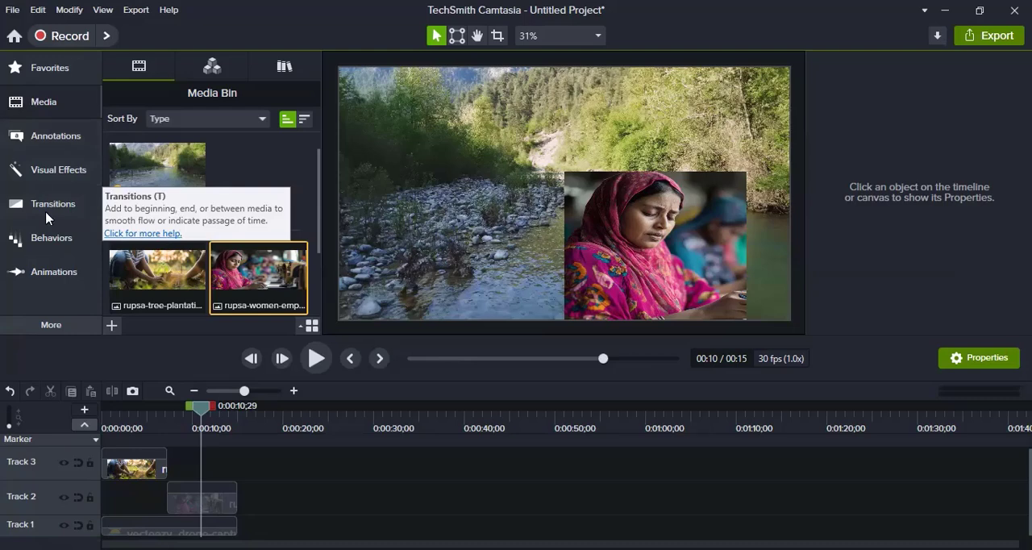
Apply the Slide Left transition to both ends of the tree-plantation clip on Track 3.
{"action": "left_click", "coordinate": [56, 326]}
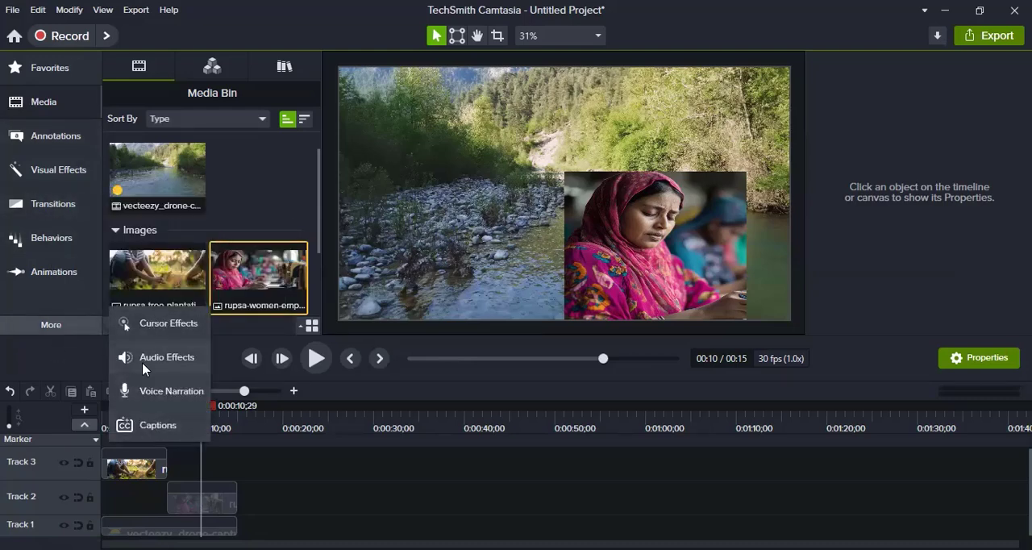
{"action": "left_click", "coordinate": [44, 208]}
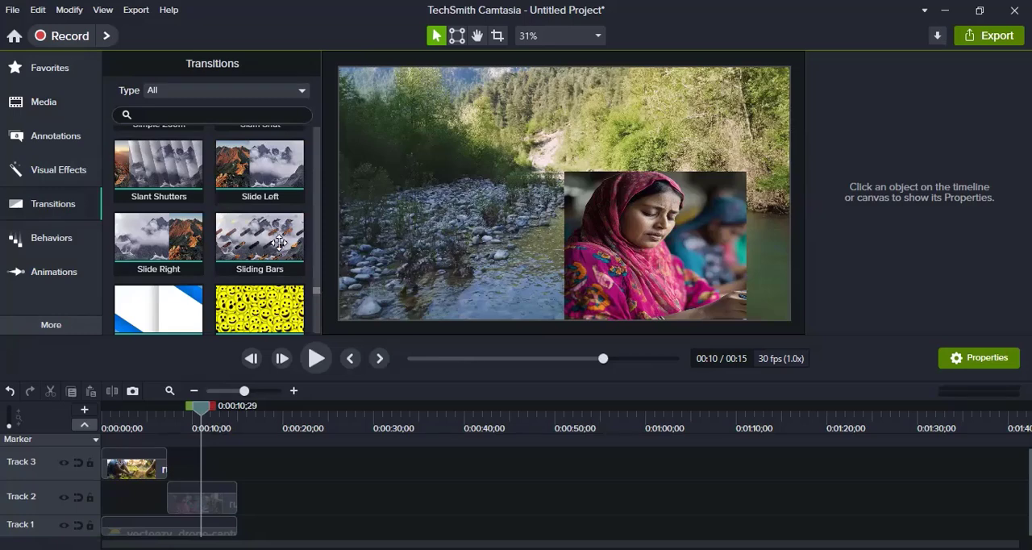
{"action": "scroll", "coordinate": [319, 295], "scroll_direction": "up", "scroll_amount": 1}
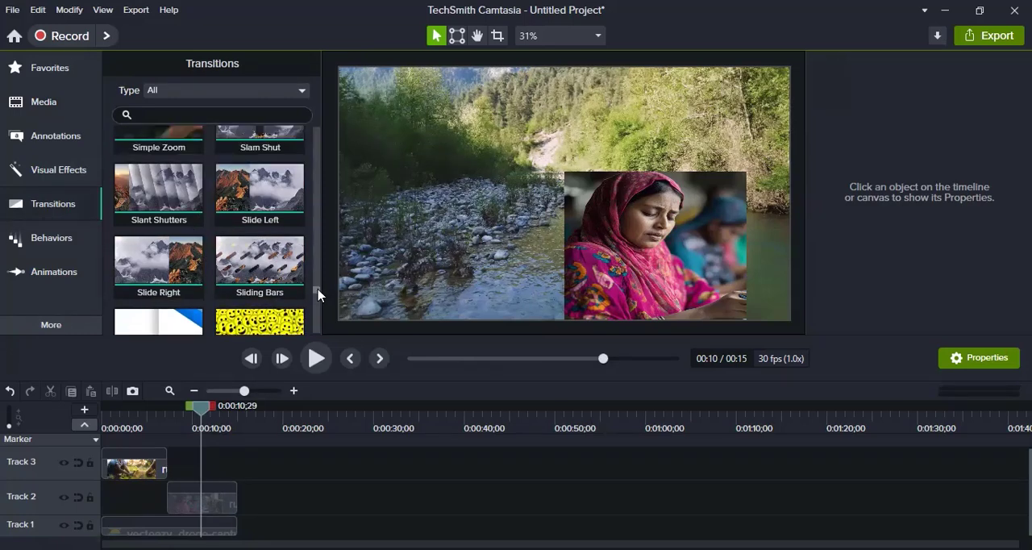
{"action": "scroll", "coordinate": [318, 293], "scroll_direction": "up", "scroll_amount": 2}
{"action": "scroll", "coordinate": [317, 292], "scroll_direction": "down", "scroll_amount": 3}
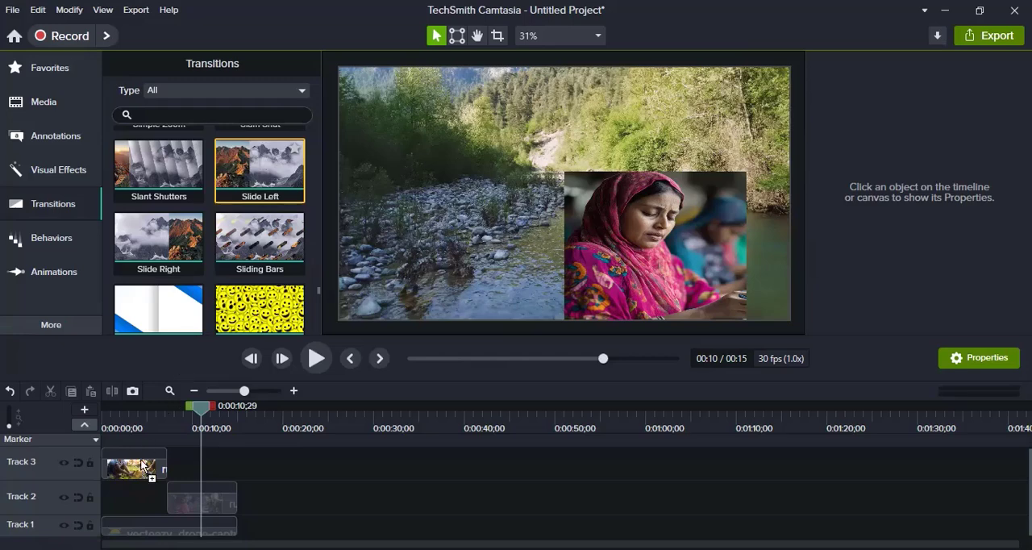
{"action": "left_click_drag", "start_coordinate": [144, 466], "coordinate": [143, 466]}
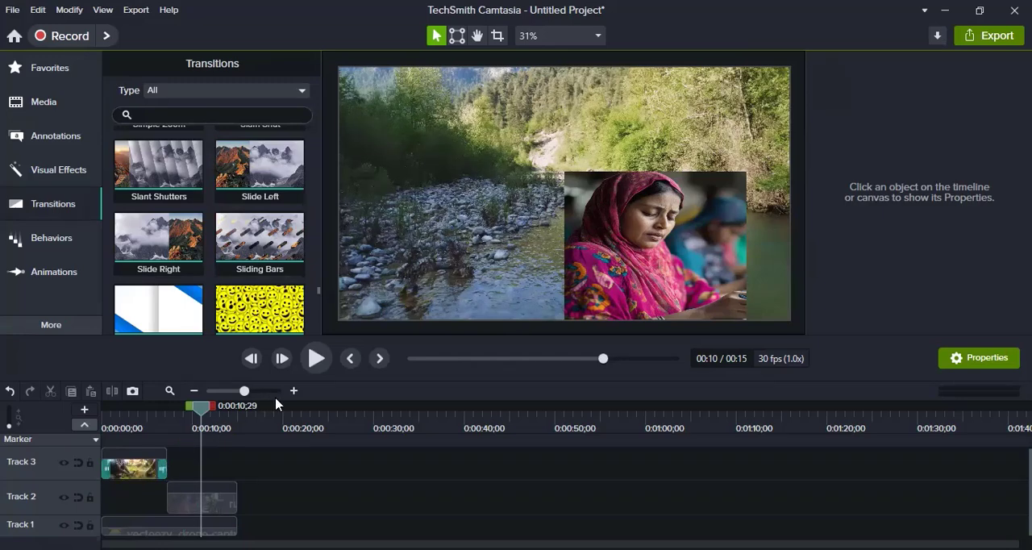
Lengthen the tree-plantation clip's opening Slide Left transition to about 1.4 seconds and its closing one to about 2.3 seconds.
{"action": "left_click_drag", "start_coordinate": [244, 395], "coordinate": [252, 396]}
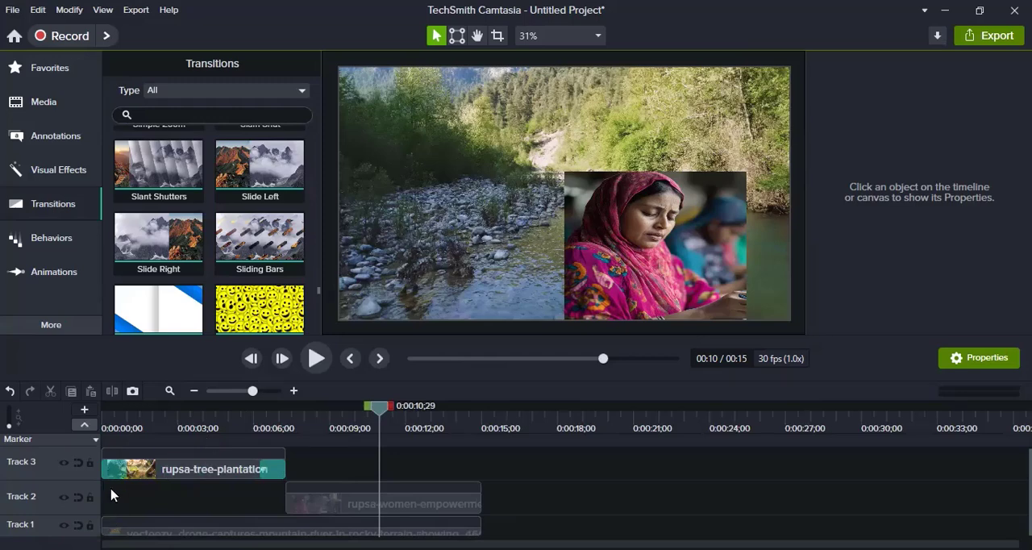
{"action": "left_click_drag", "start_coordinate": [72, 448], "coordinate": [73, 441]}
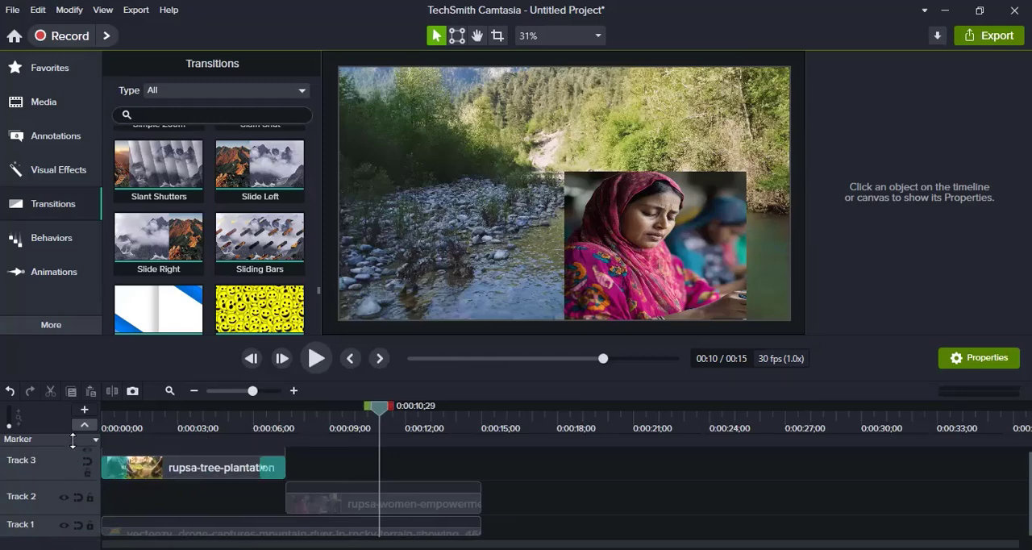
{"action": "left_click", "coordinate": [113, 471]}
{"action": "left_click", "coordinate": [266, 466]}
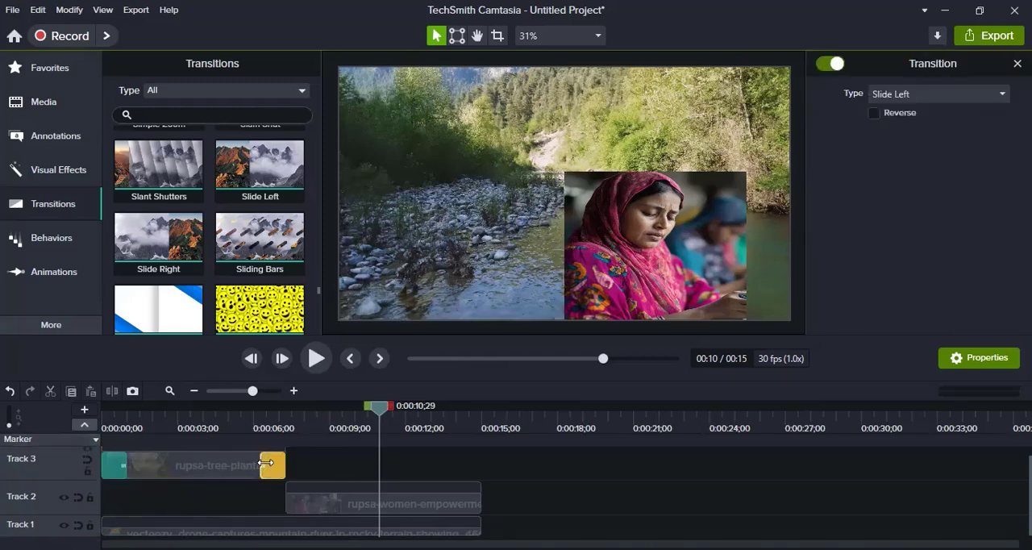
{"action": "left_click", "coordinate": [174, 473]}
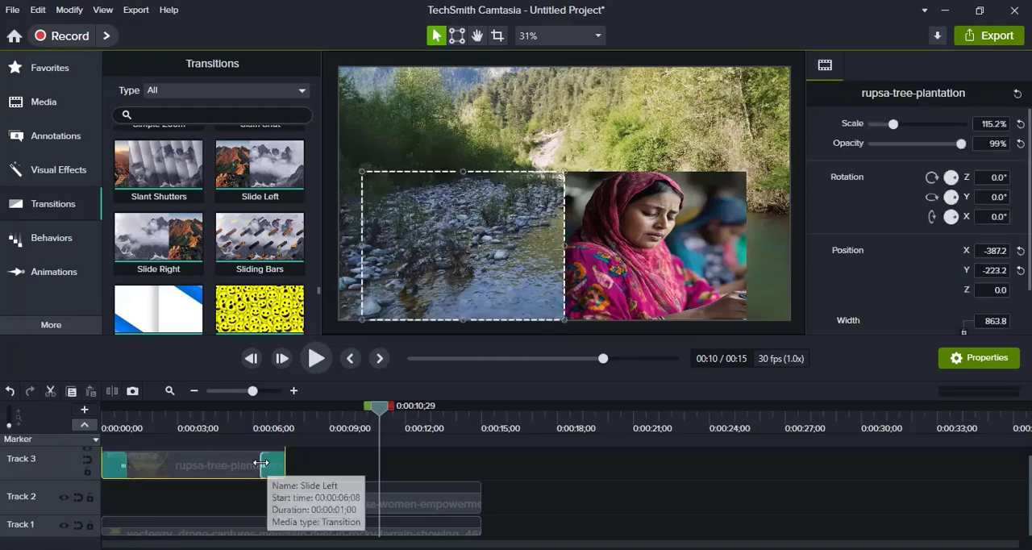
{"action": "left_click", "coordinate": [122, 468]}
{"action": "left_click_drag", "start_coordinate": [125, 468], "coordinate": [176, 471]}
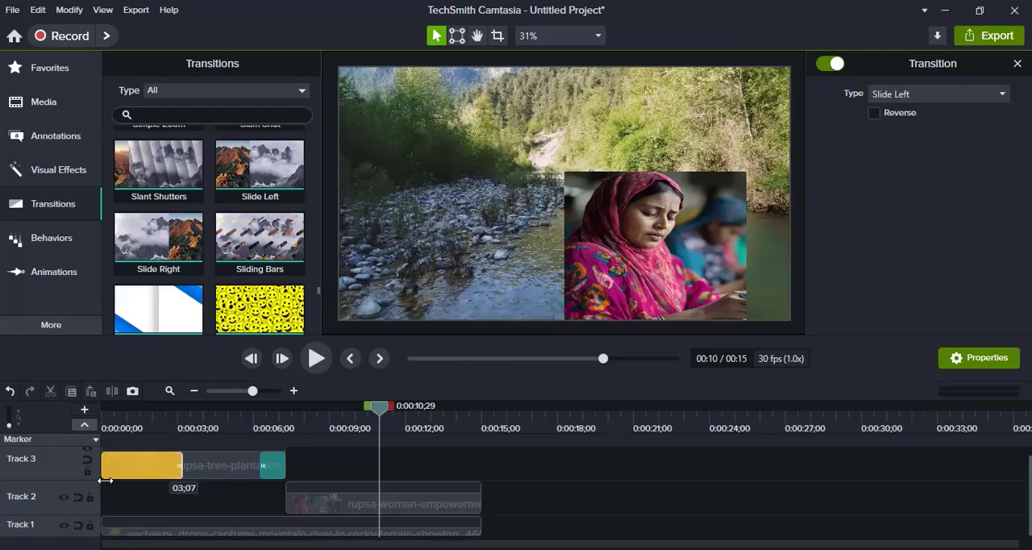
{"action": "left_click_drag", "start_coordinate": [127, 476], "coordinate": [136, 476]}
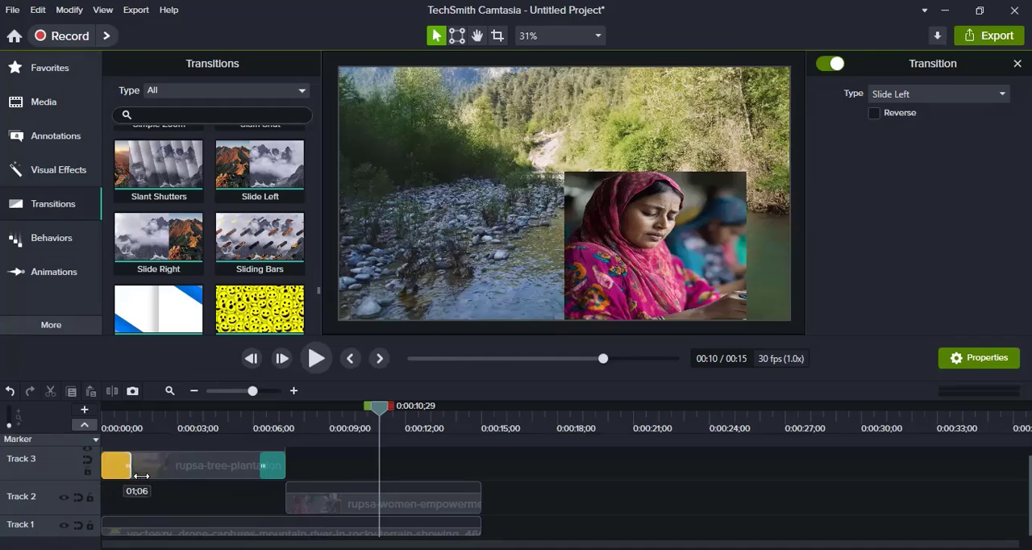
{"action": "left_click", "coordinate": [263, 468]}
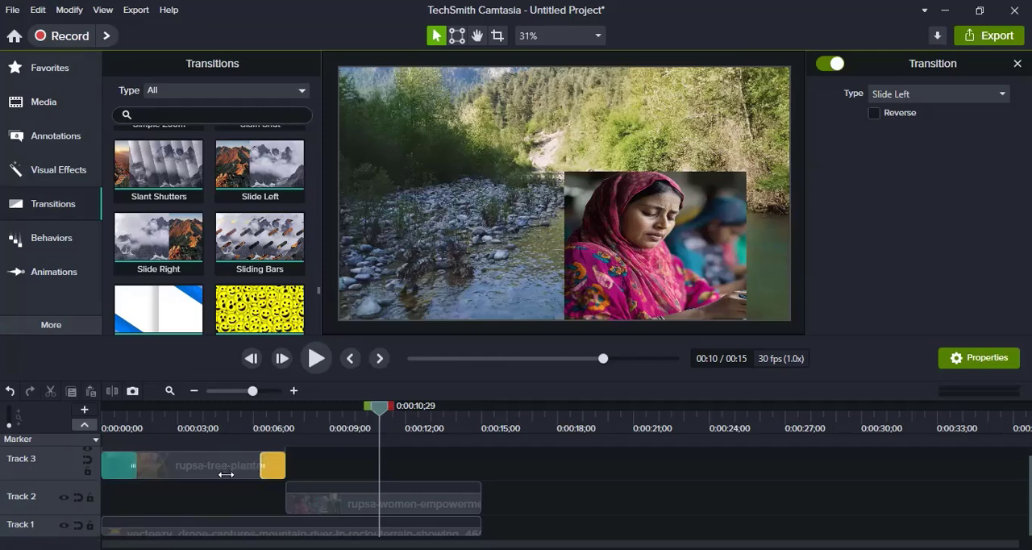
{"action": "left_click_drag", "start_coordinate": [226, 474], "coordinate": [227, 475]}
Shift the tree-plantation clip to start at 00:00:00;15 and trim its end back to the women-empowerment clip's start.
{"action": "left_click_drag", "start_coordinate": [385, 412], "coordinate": [104, 412]}
{"action": "left_click_drag", "start_coordinate": [167, 463], "coordinate": [175, 470]}
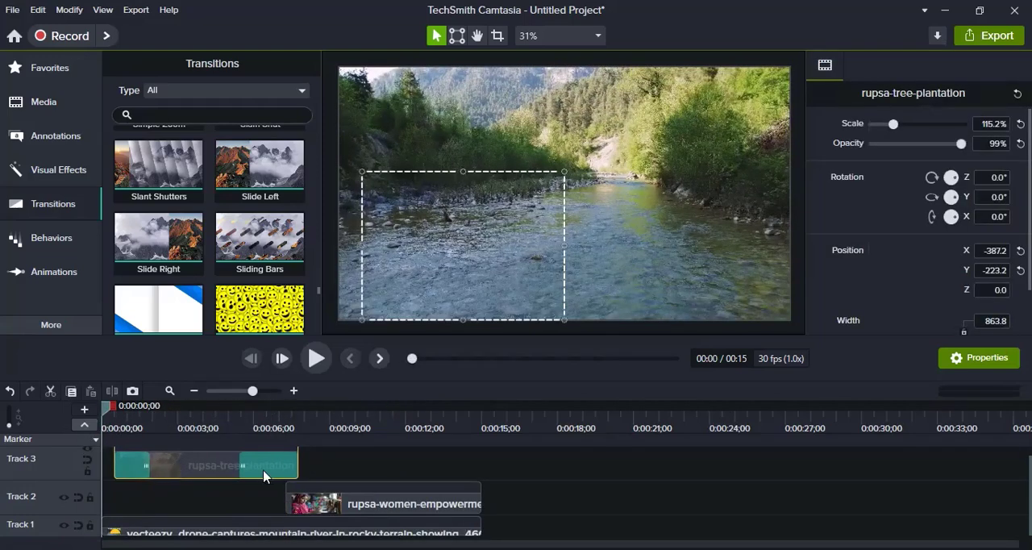
{"action": "left_click_drag", "start_coordinate": [287, 465], "coordinate": [274, 465]}
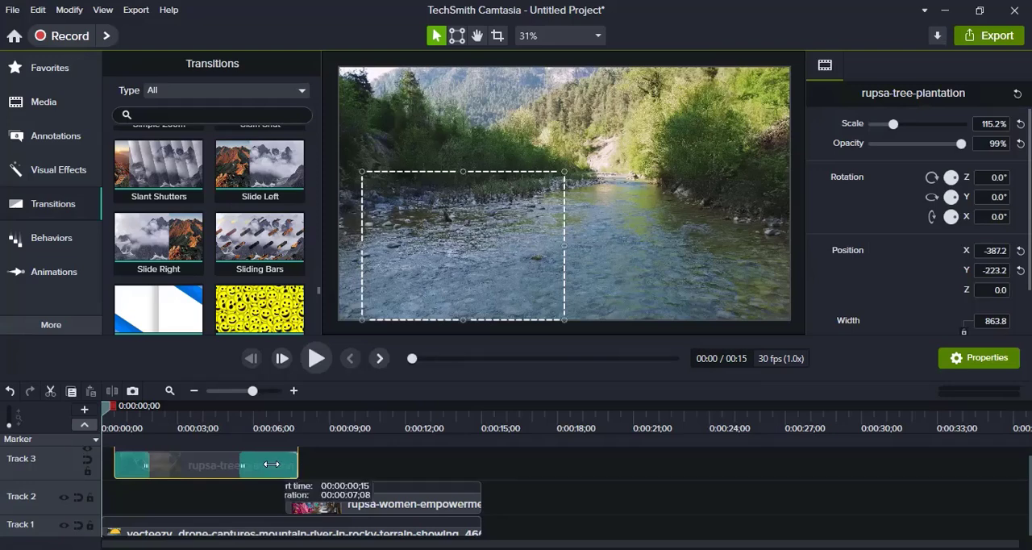
Play the timeline from the beginning to preview the tree-plantation clip's slide transitions.
{"action": "left_click", "coordinate": [358, 479]}
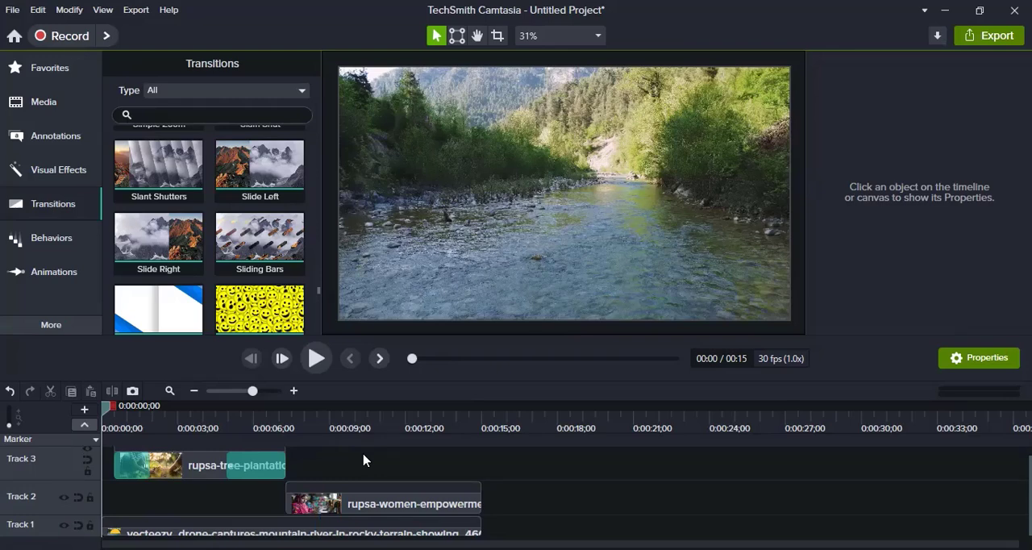
{"action": "left_click", "coordinate": [320, 363]}
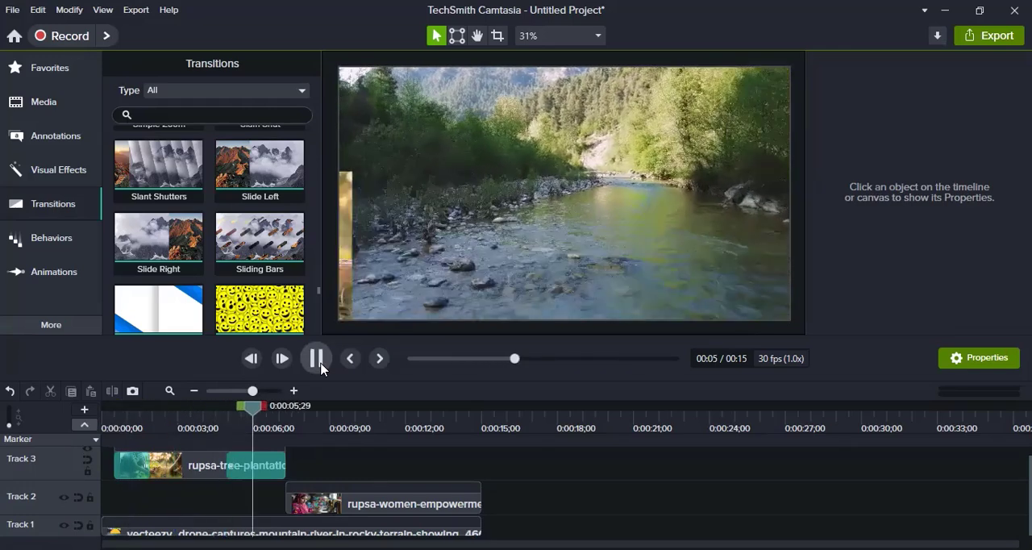
{"action": "left_click", "coordinate": [321, 367]}
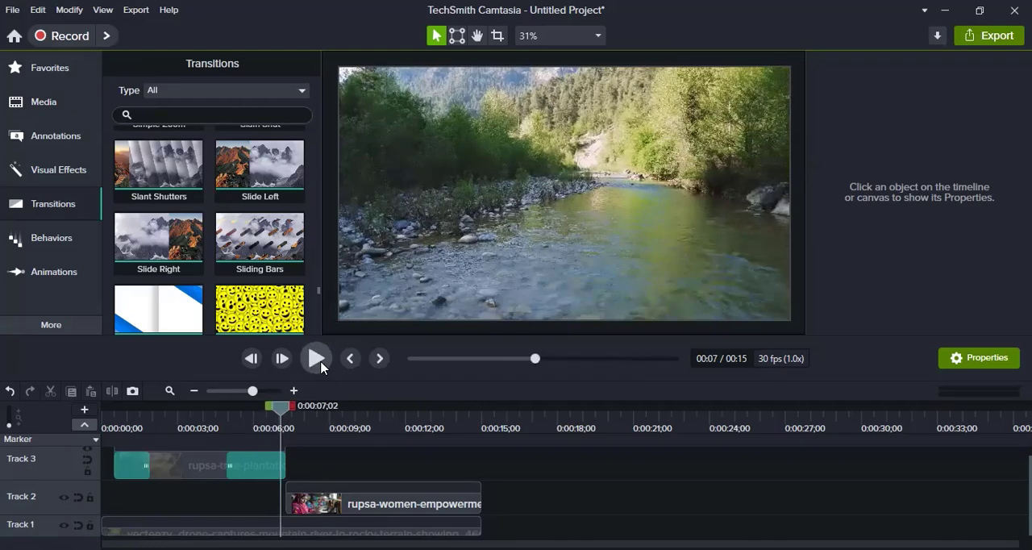
Apply the Drifting behavior to the tree-plantation clip and preview it from the start of the timeline.
{"action": "left_click", "coordinate": [52, 238]}
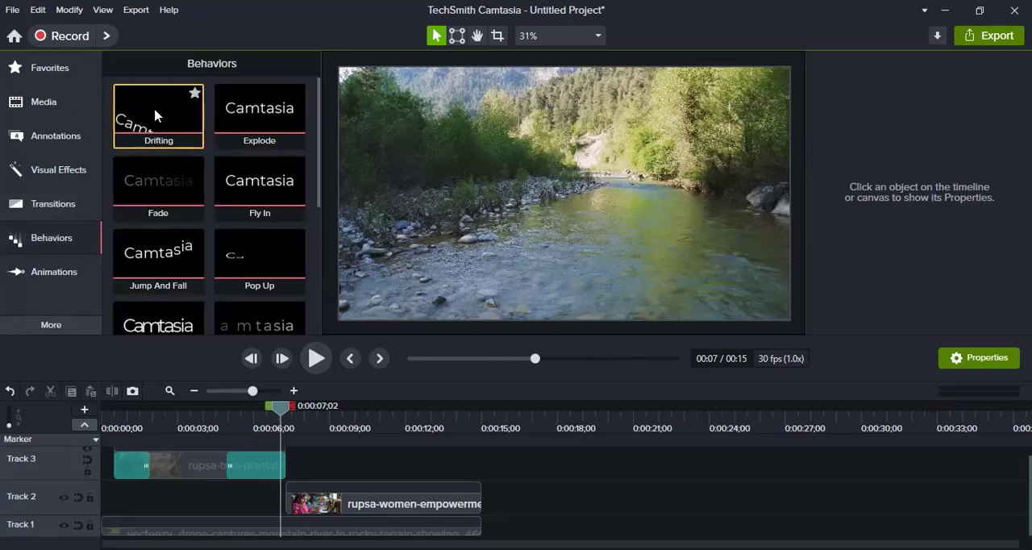
{"action": "left_click_drag", "start_coordinate": [156, 115], "coordinate": [186, 468]}
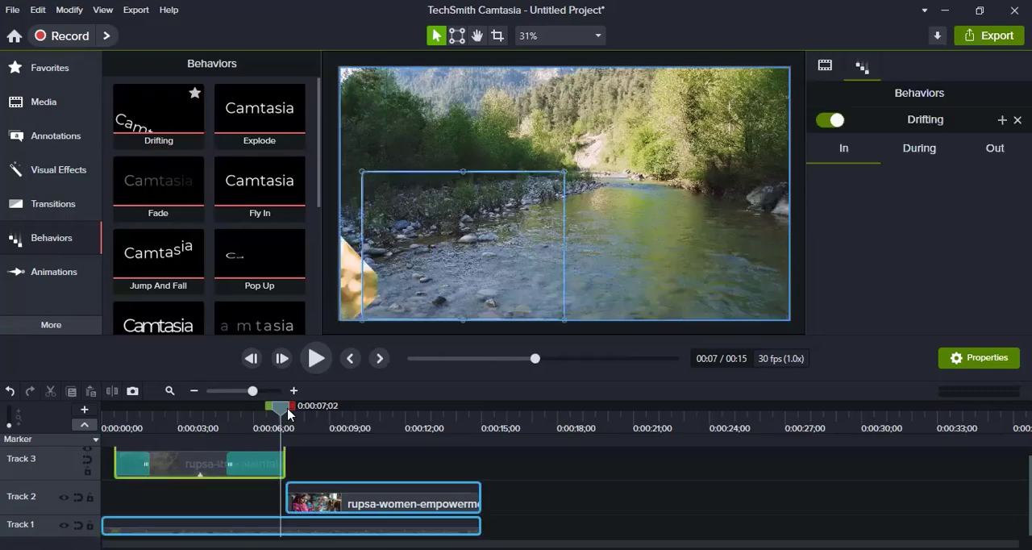
{"action": "left_click_drag", "start_coordinate": [279, 418], "coordinate": [104, 436]}
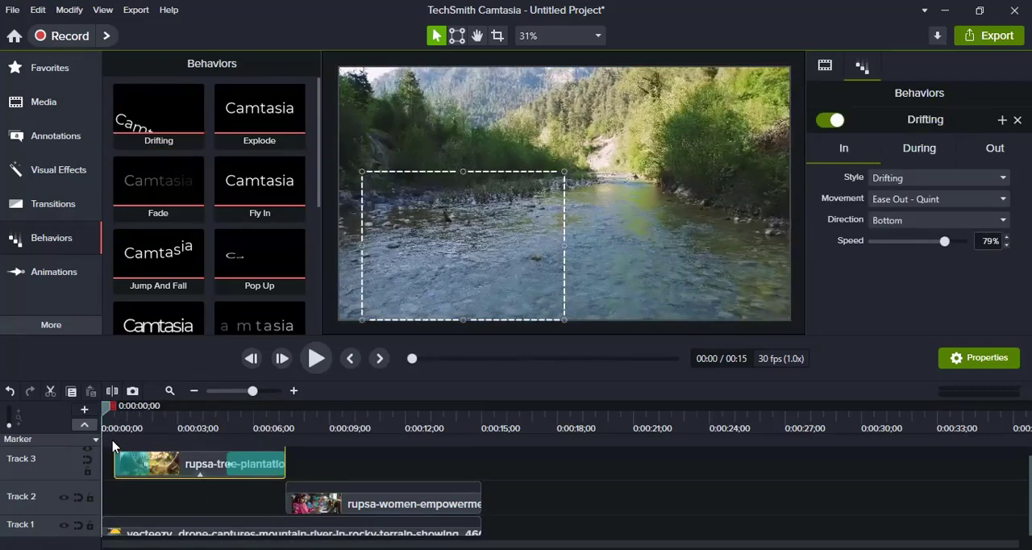
{"action": "left_click", "coordinate": [315, 360]}
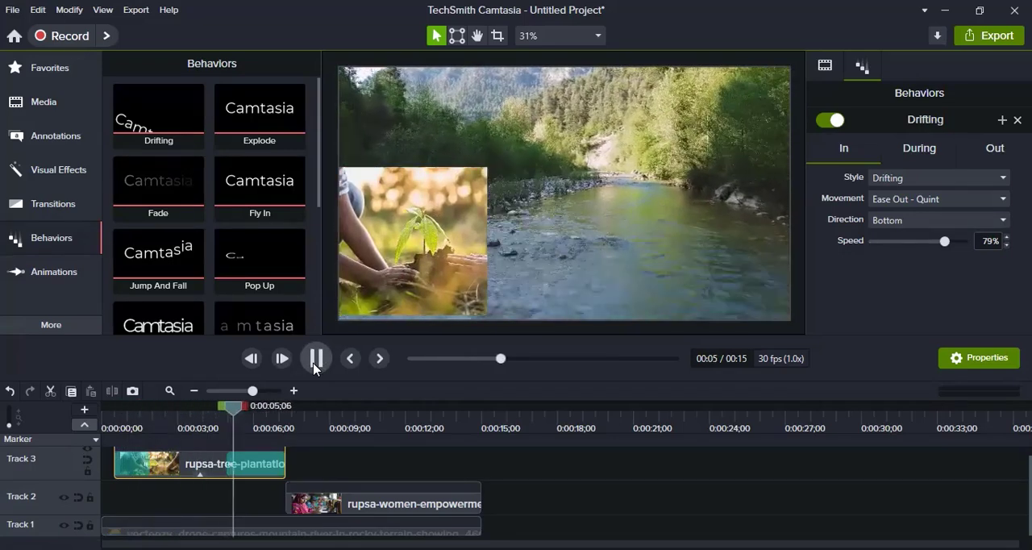
{"action": "left_click", "coordinate": [315, 358]}
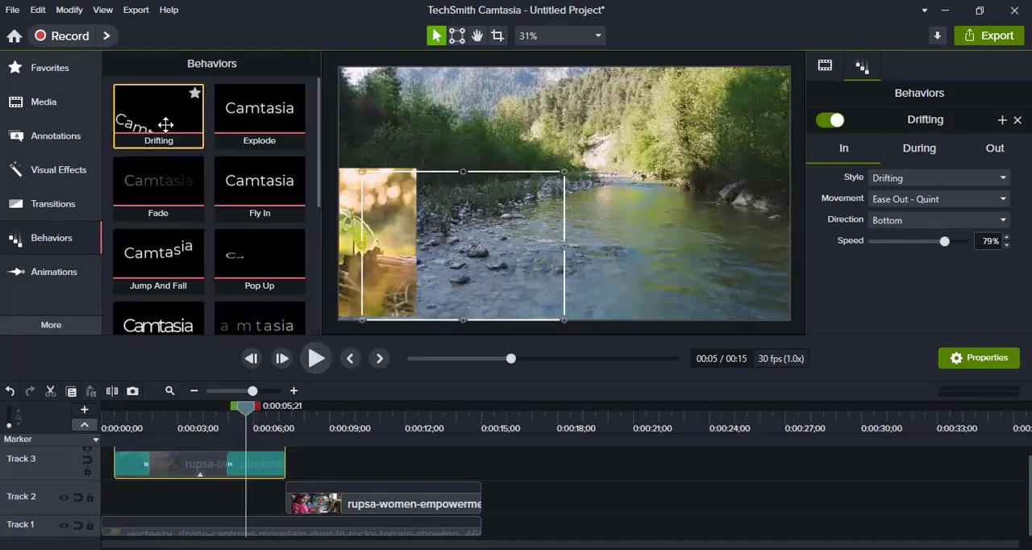
Delete the Drifting behavior from the tree-plantation clip.
{"action": "left_click_drag", "start_coordinate": [170, 117], "coordinate": [205, 473]}
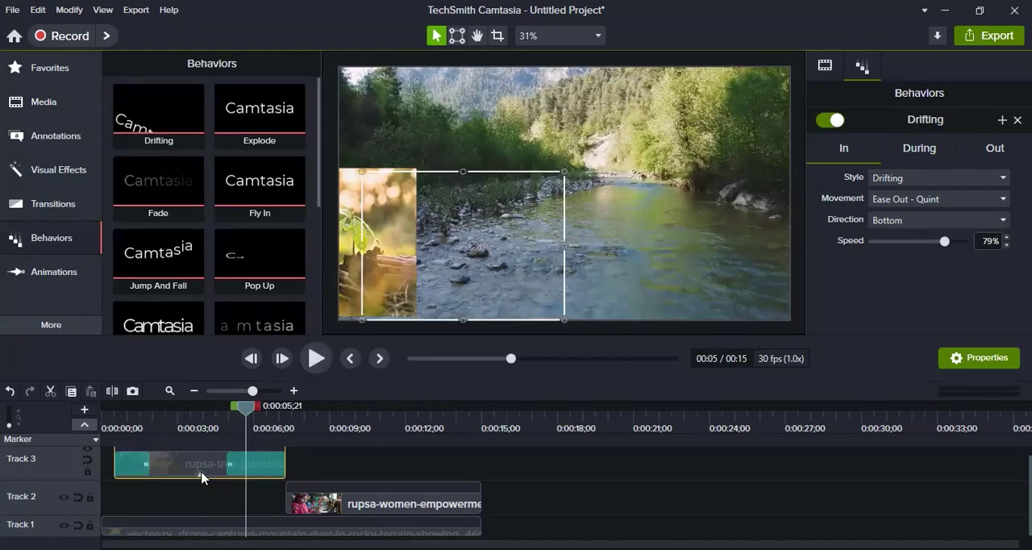
{"action": "left_click", "coordinate": [222, 473]}
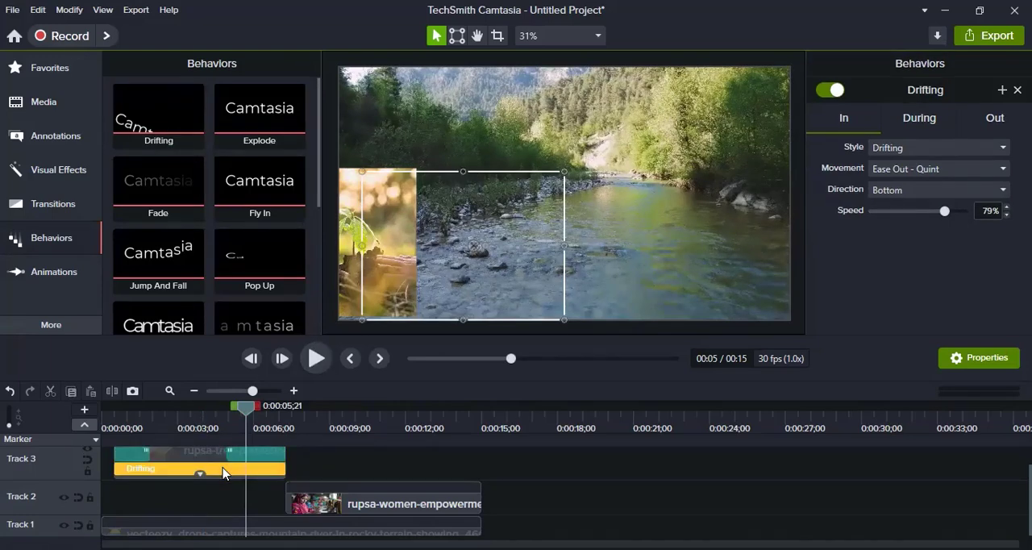
{"action": "key", "text": "Delete"}
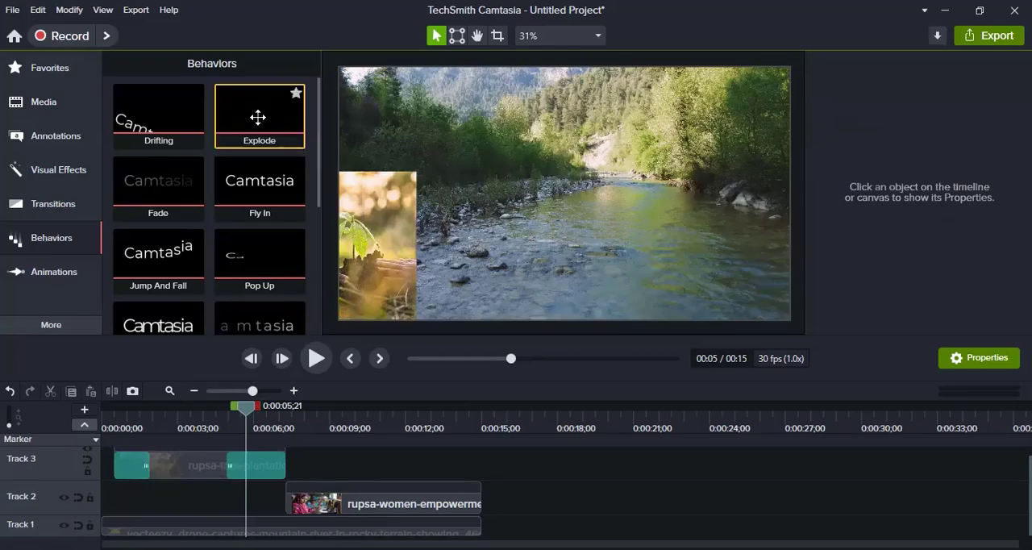
Apply the Pop Up behavior to the tree-plantation clip and return the playhead to 0:00:02;21.
{"action": "left_click_drag", "start_coordinate": [260, 256], "coordinate": [198, 465]}
{"action": "left_click_drag", "start_coordinate": [246, 407], "coordinate": [170, 407]}
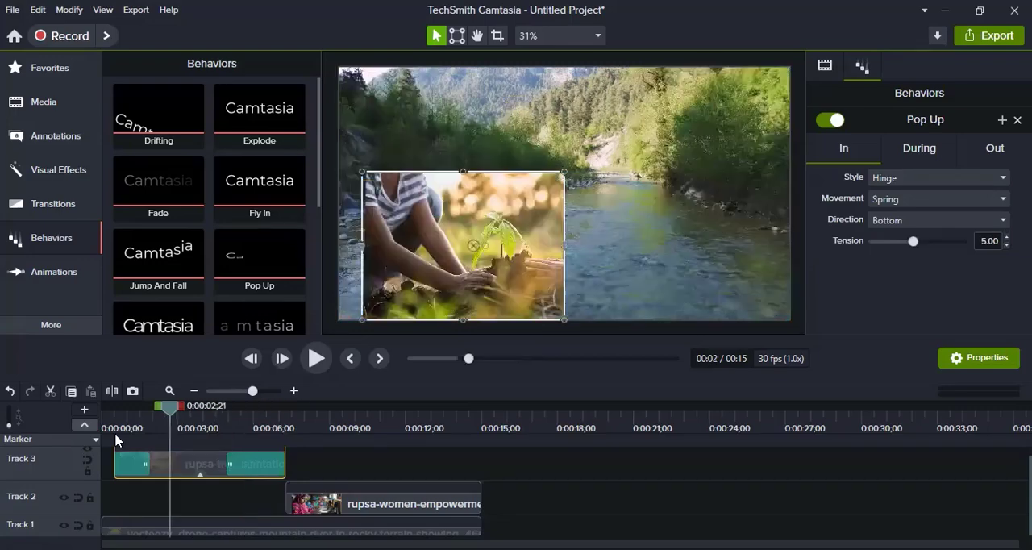
Play the timeline from the beginning to preview the tree-plantation clip's Pop Up behavior, stopping once the women-empowerment clip is reached.
{"action": "key", "text": "ctrl+Home"}
{"action": "left_click", "coordinate": [317, 360]}
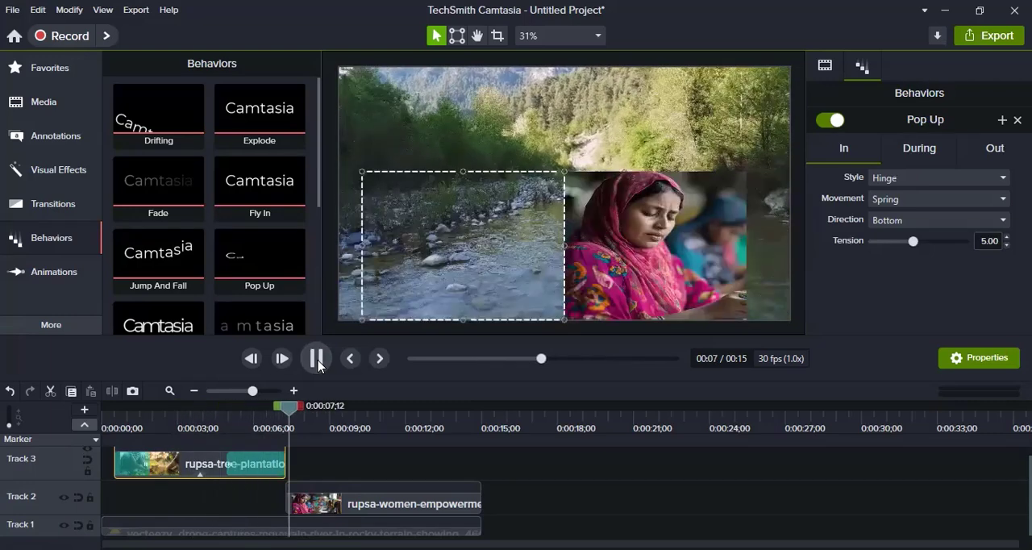
{"action": "left_click", "coordinate": [317, 359]}
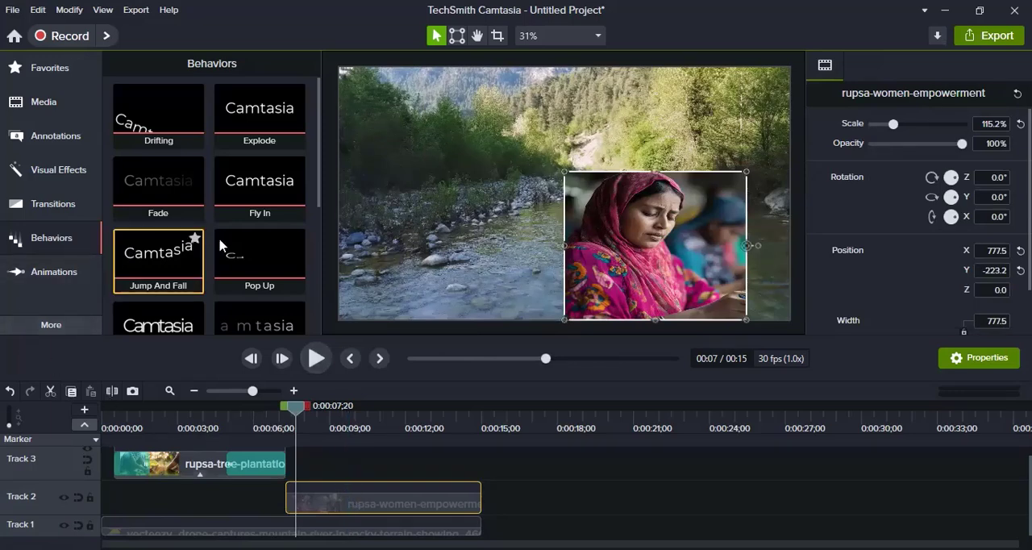
Apply the Reveal behavior to the women-empowerment clip on Track 2 and preview it from the start of that clip.
{"action": "left_click", "coordinate": [176, 265]}
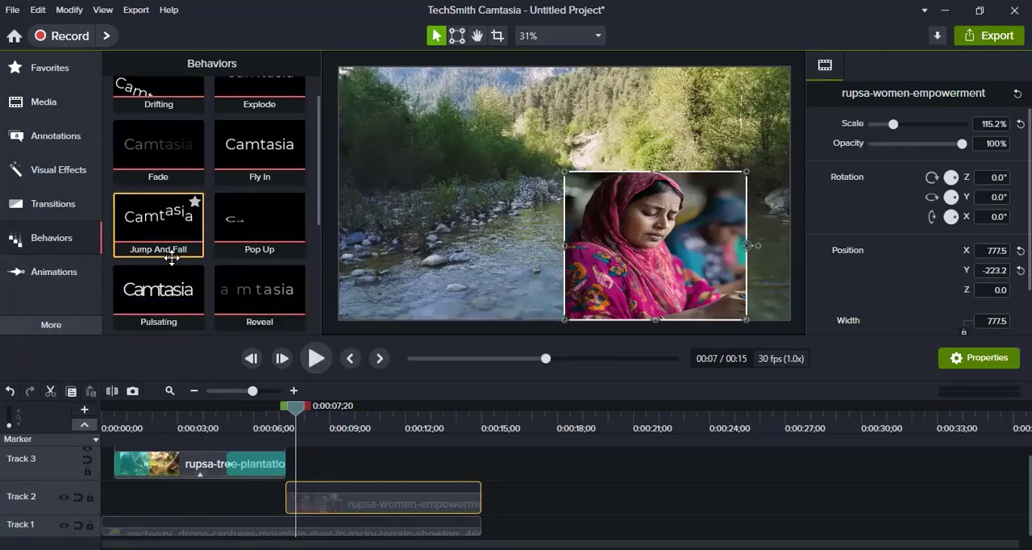
{"action": "scroll", "coordinate": [168, 263], "scroll_direction": "down", "scroll_amount": 1}
{"action": "left_click_drag", "start_coordinate": [253, 254], "coordinate": [352, 433]}
{"action": "left_click", "coordinate": [288, 433]}
{"action": "left_click_drag", "start_coordinate": [288, 433], "coordinate": [284, 433]}
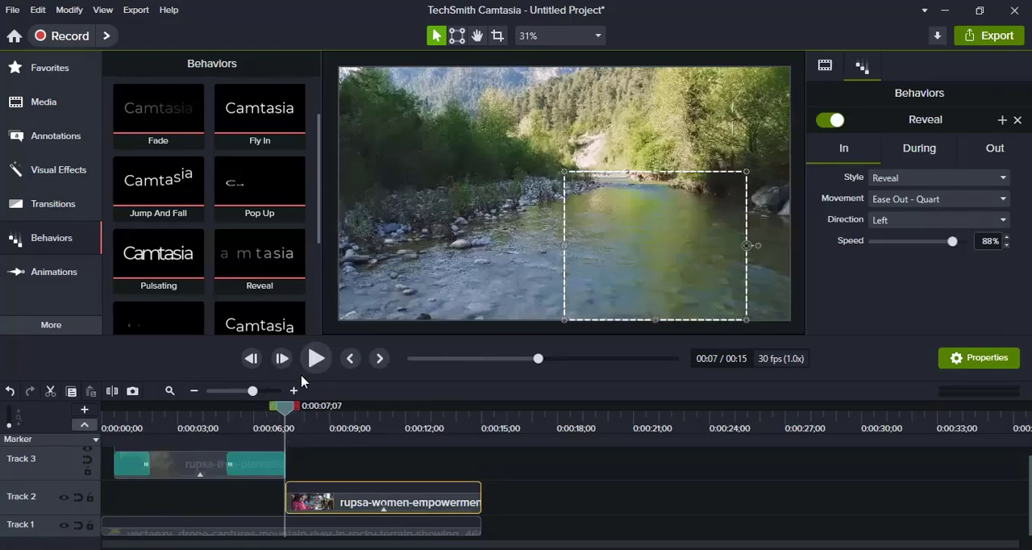
{"action": "left_click", "coordinate": [315, 365]}
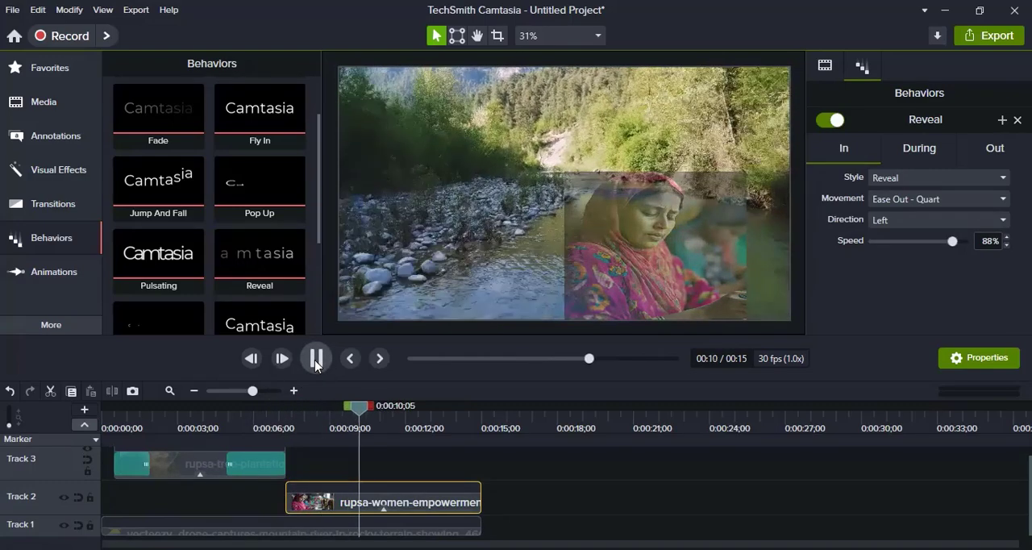
{"action": "key", "text": "space"}
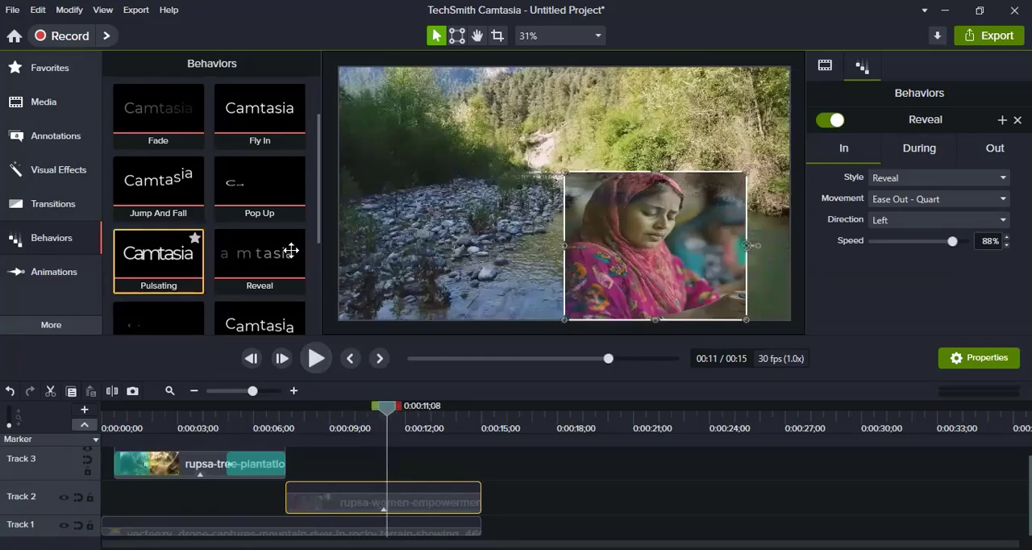
Add the Shifting behavior to the women-empowerment clip alongside Reveal and play the clip to preview the combined effect.
{"action": "scroll", "coordinate": [292, 251], "scroll_direction": "down", "scroll_amount": 1}
{"action": "left_click_drag", "start_coordinate": [260, 297], "coordinate": [400, 503]}
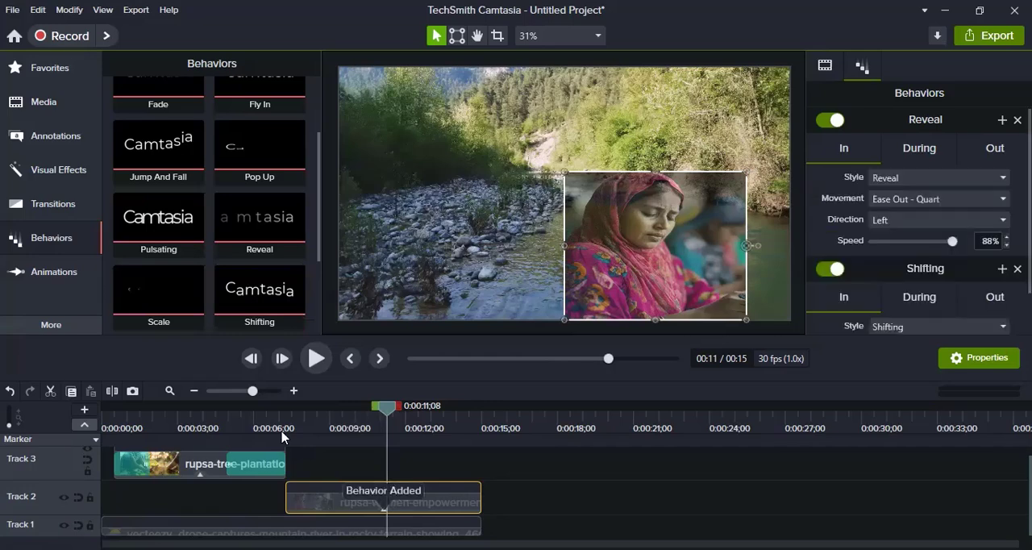
{"action": "left_click_drag", "start_coordinate": [269, 440], "coordinate": [249, 449]}
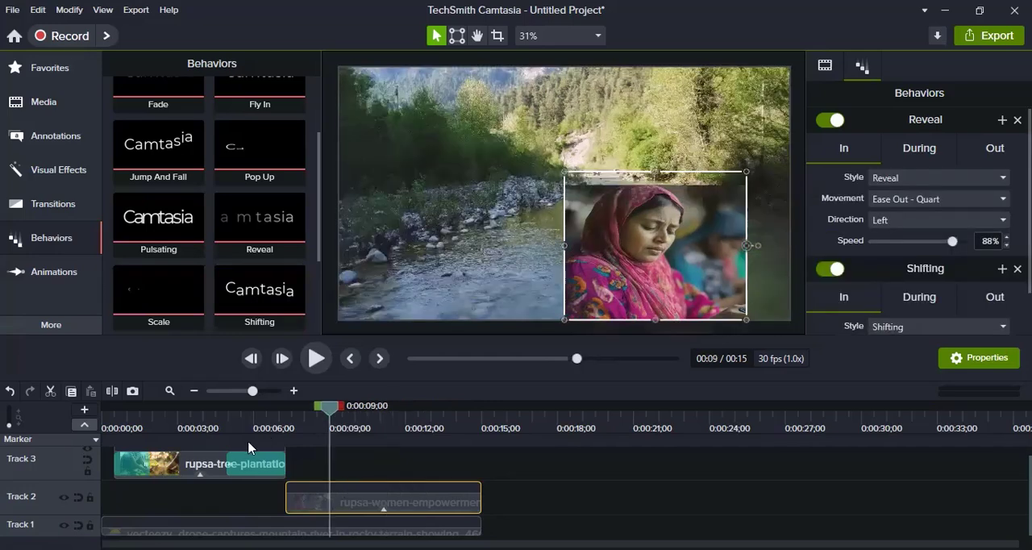
{"action": "left_click", "coordinate": [316, 359]}
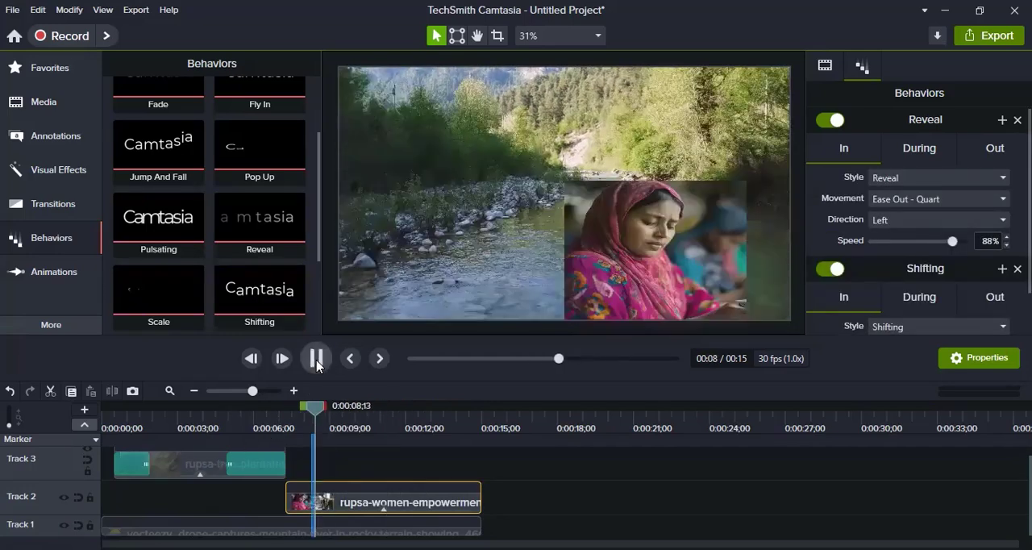